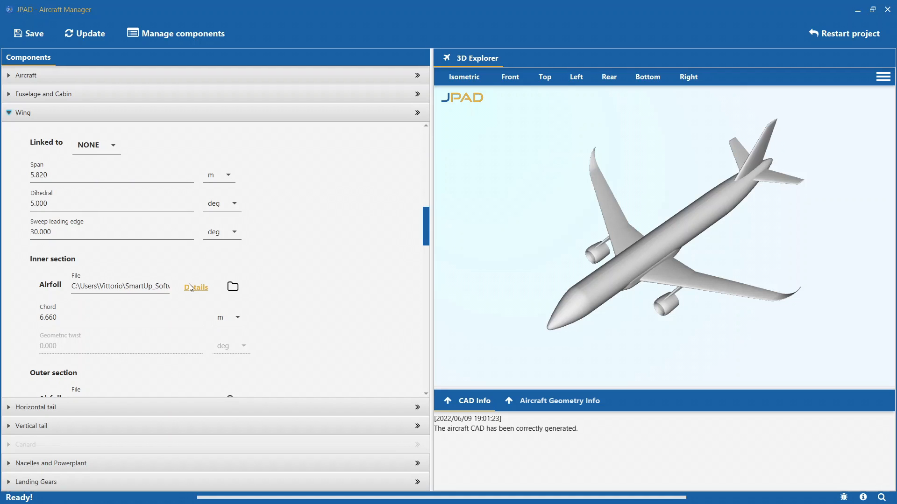
- Open the details of the wing's inner section airfoil and examine its global data and geometry parameters
{"action": "left_click", "coordinate": [191, 287]}
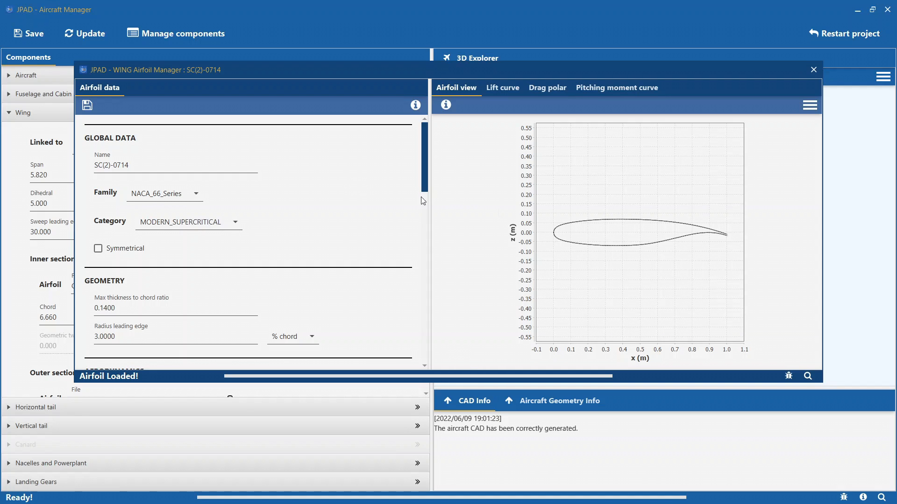
{"action": "scroll", "coordinate": [143, 299], "scroll_direction": "down", "scroll_amount": 1}
{"action": "scroll", "coordinate": [142, 299], "scroll_direction": "down", "scroll_amount": 3}
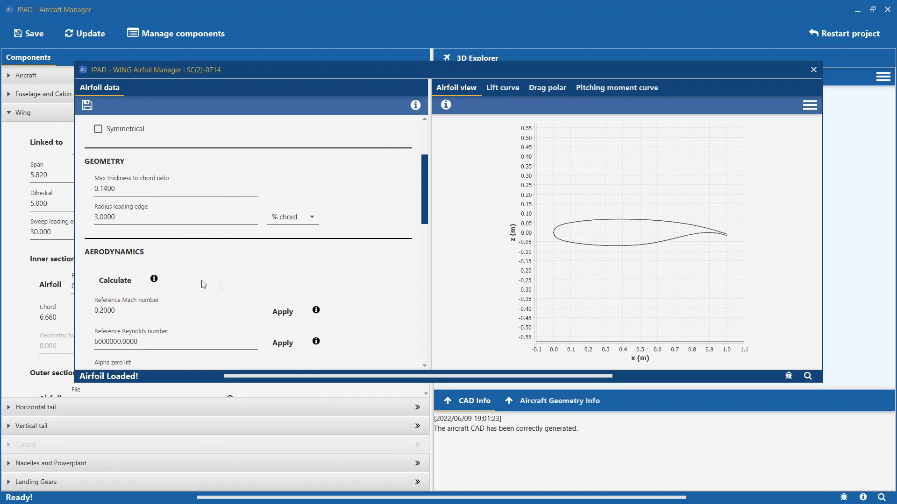
{"action": "double_click", "coordinate": [179, 187]}
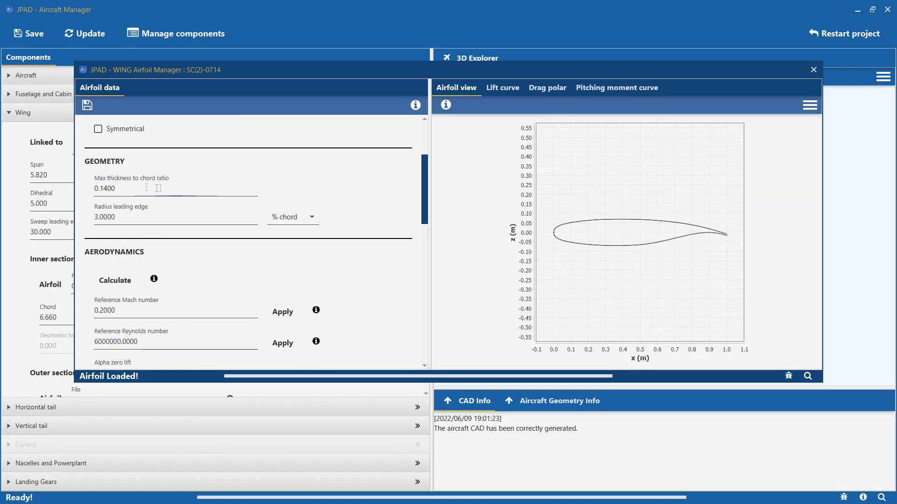
{"action": "left_click", "coordinate": [185, 188]}
{"action": "scroll", "coordinate": [157, 223], "scroll_direction": "up", "scroll_amount": 5}
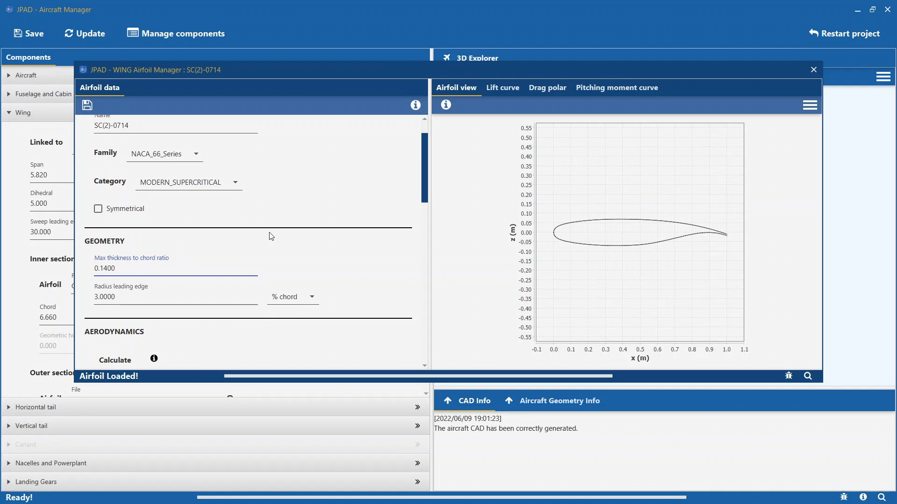
{"action": "scroll", "coordinate": [270, 236], "scroll_direction": "down", "scroll_amount": 3}
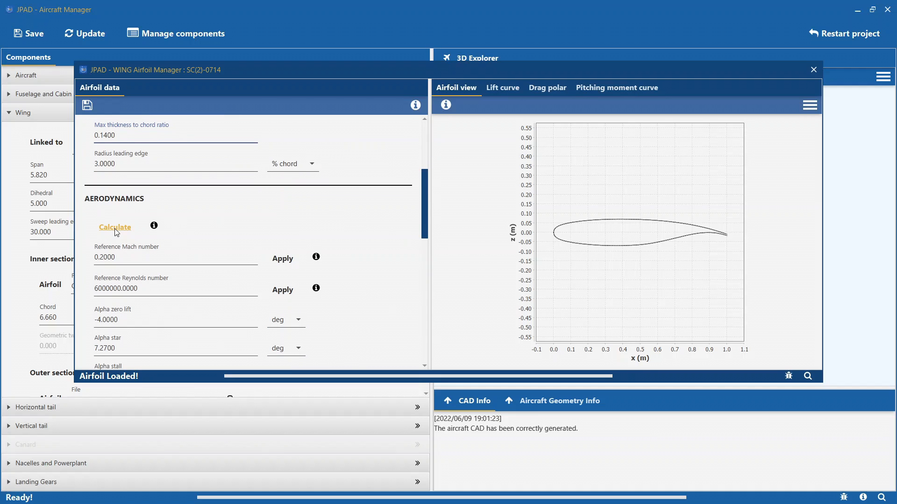
- Examine the airfoil's full list of aerodynamic parameters, including the reference Mach and Reynolds numbers
{"action": "scroll", "coordinate": [202, 239], "scroll_direction": "down", "scroll_amount": 2}
{"action": "scroll", "coordinate": [202, 240], "scroll_direction": "down", "scroll_amount": 2}
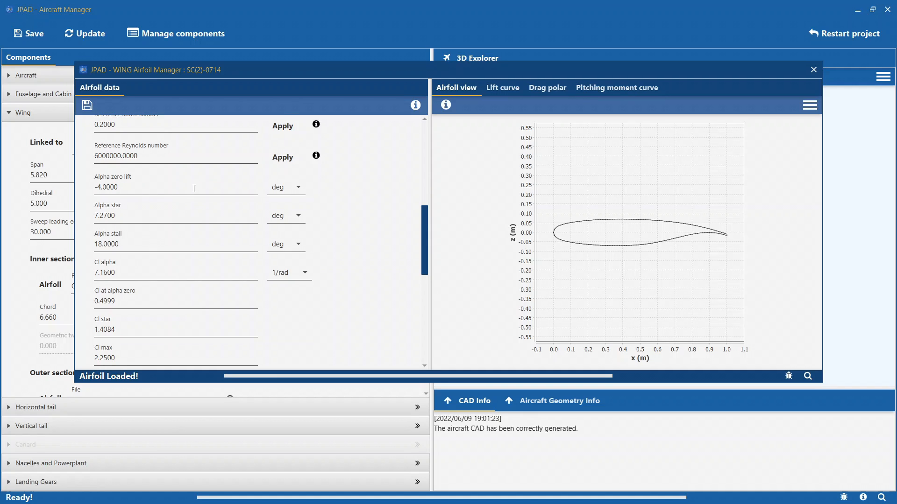
{"action": "scroll", "coordinate": [194, 188], "scroll_direction": "down", "scroll_amount": 3}
{"action": "scroll", "coordinate": [194, 191], "scroll_direction": "down", "scroll_amount": 3}
{"action": "scroll", "coordinate": [194, 188], "scroll_direction": "down", "scroll_amount": 3}
{"action": "scroll", "coordinate": [195, 192], "scroll_direction": "down", "scroll_amount": 3}
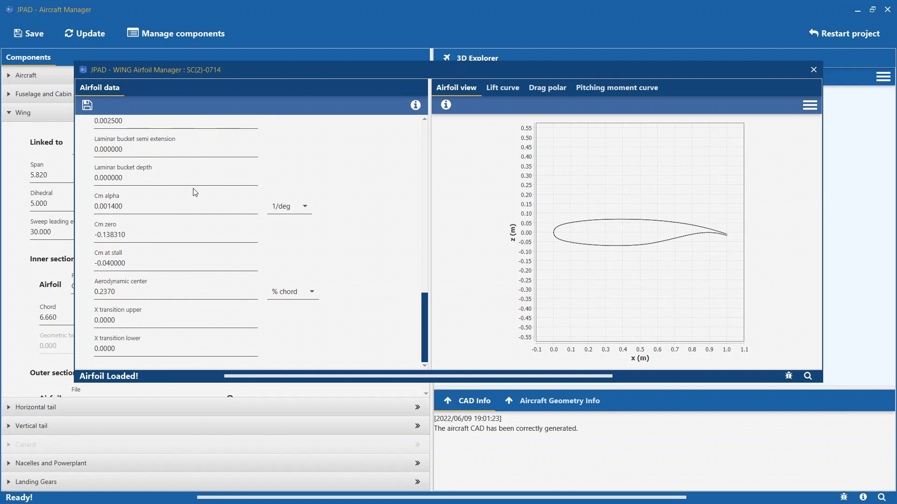
{"action": "scroll", "coordinate": [195, 192], "scroll_direction": "up", "scroll_amount": 15}
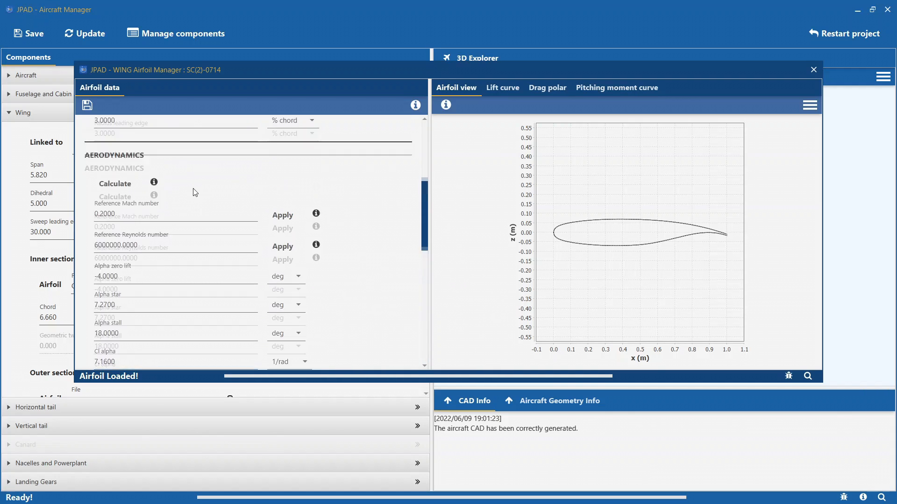
{"action": "left_click_drag", "start_coordinate": [134, 247], "coordinate": [94, 242]}
{"action": "left_click_drag", "start_coordinate": [140, 272], "coordinate": [92, 274]}
{"action": "left_click", "coordinate": [148, 272]}
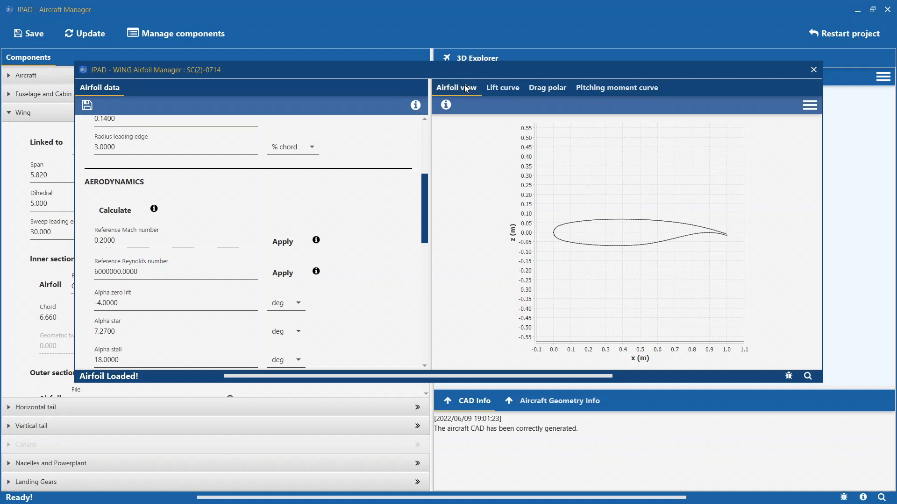
- Check which export formats are offered for the airfoil shape chart
{"action": "right_click", "coordinate": [598, 186]}
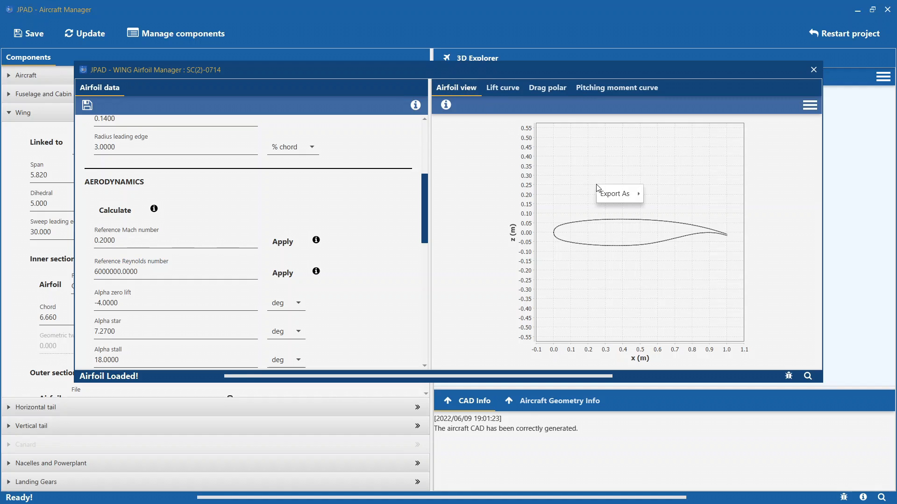
{"action": "mouse_move", "coordinate": [604, 192]}
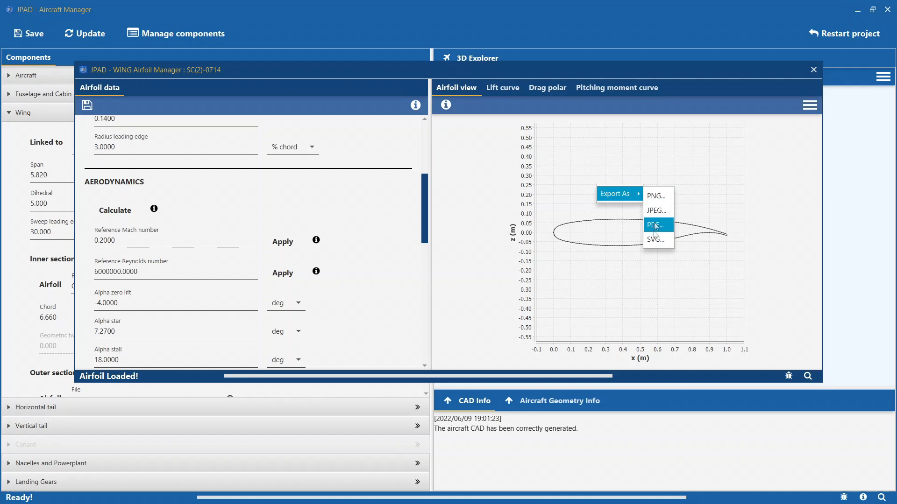
{"action": "left_click", "coordinate": [583, 189]}
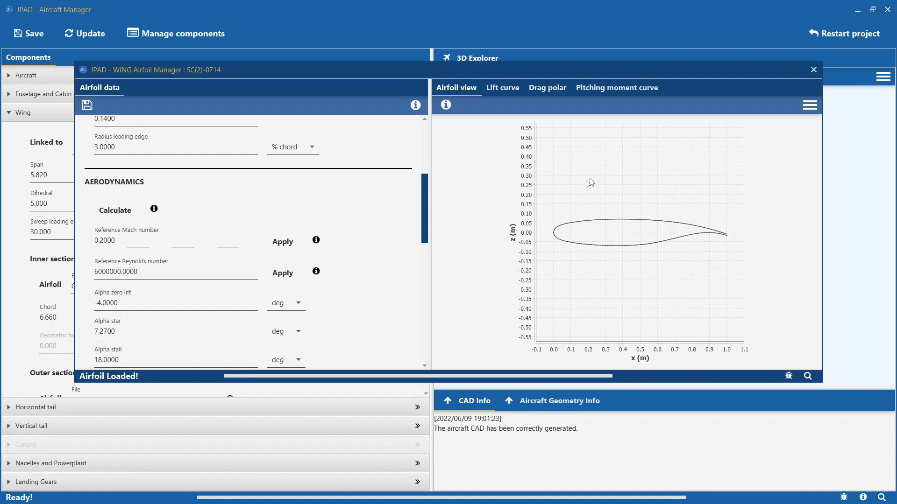
- Load the airfoil coordinates from the NACA_22112 CSV file and hide the coordinates table
{"action": "left_click", "coordinate": [808, 105]}
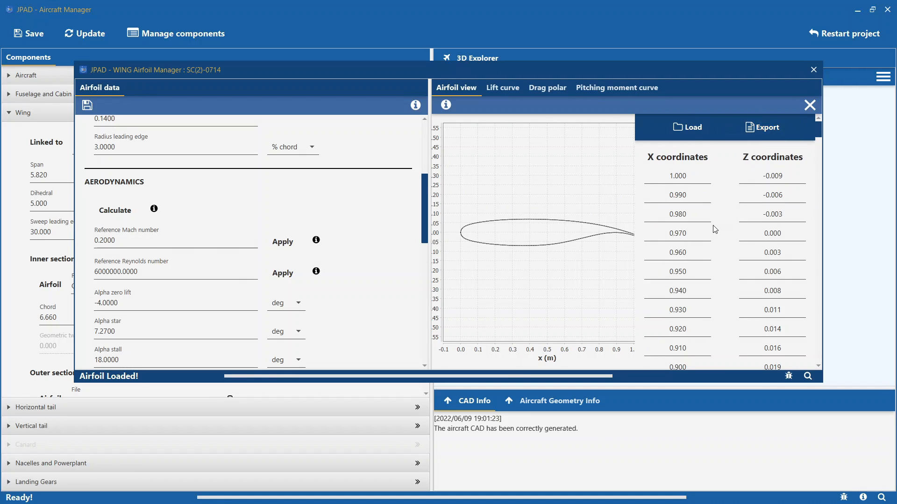
{"action": "scroll", "coordinate": [715, 229], "scroll_direction": "down", "scroll_amount": 5}
{"action": "scroll", "coordinate": [714, 229], "scroll_direction": "up", "scroll_amount": 5}
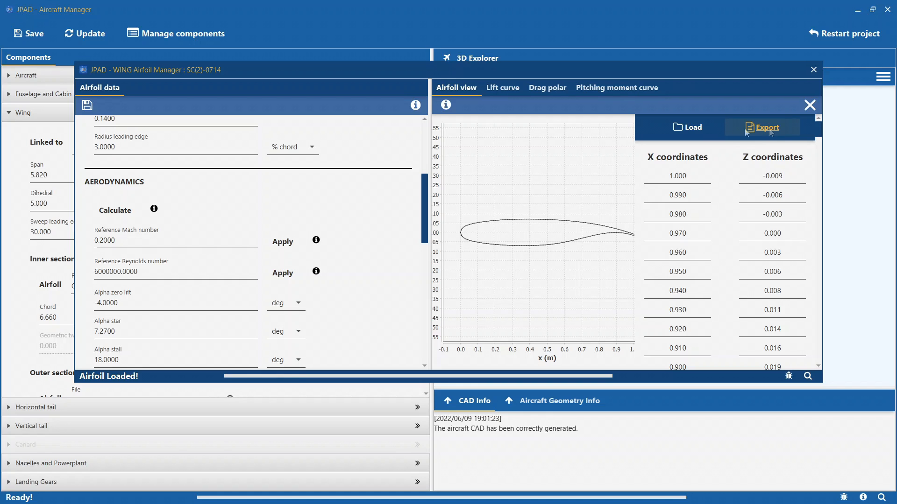
{"action": "left_click", "coordinate": [685, 129]}
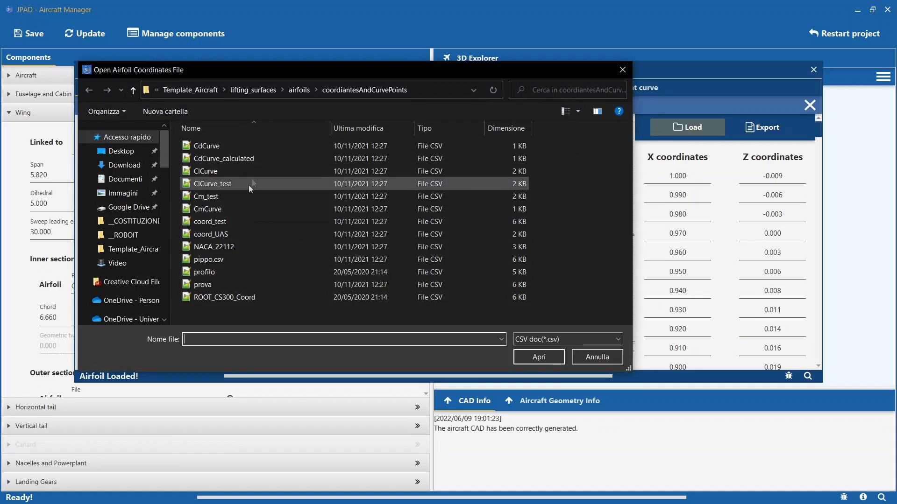
{"action": "double_click", "coordinate": [227, 244]}
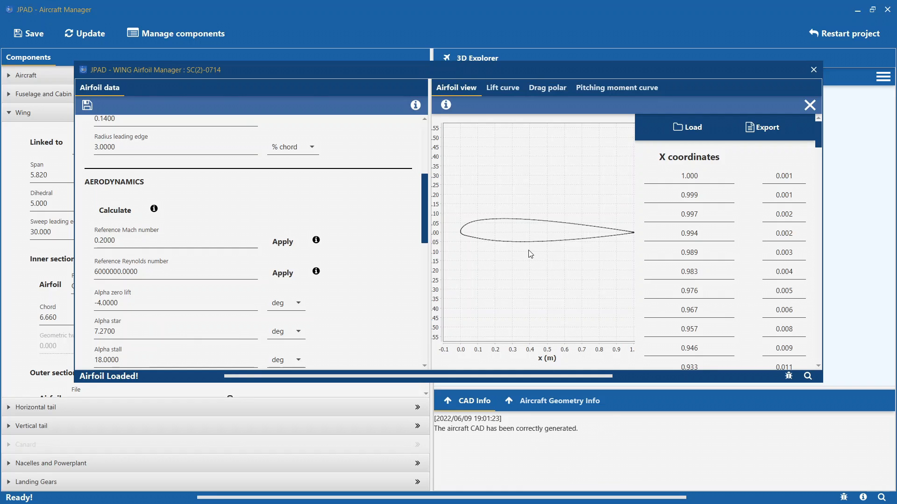
{"action": "left_click", "coordinate": [806, 104]}
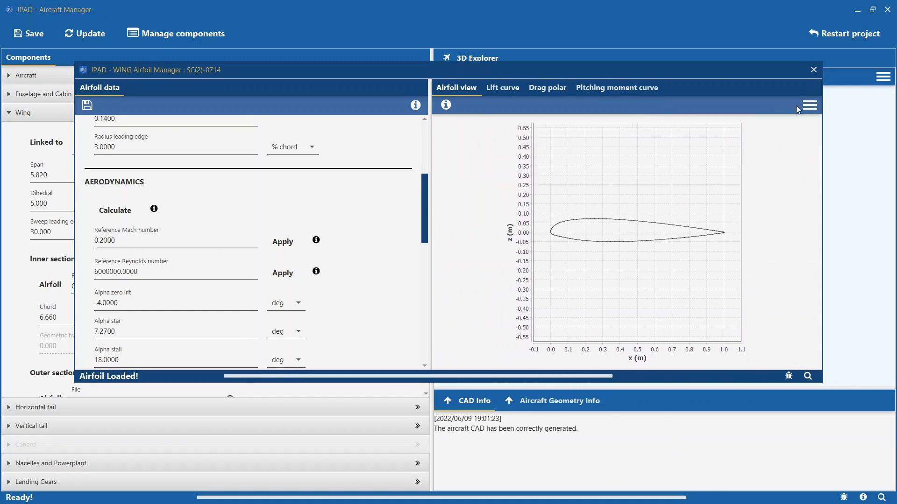
- Review the lift curve, drag polar and pitching moment charts, and check the export formats for the lift curve
{"action": "left_click", "coordinate": [503, 89]}
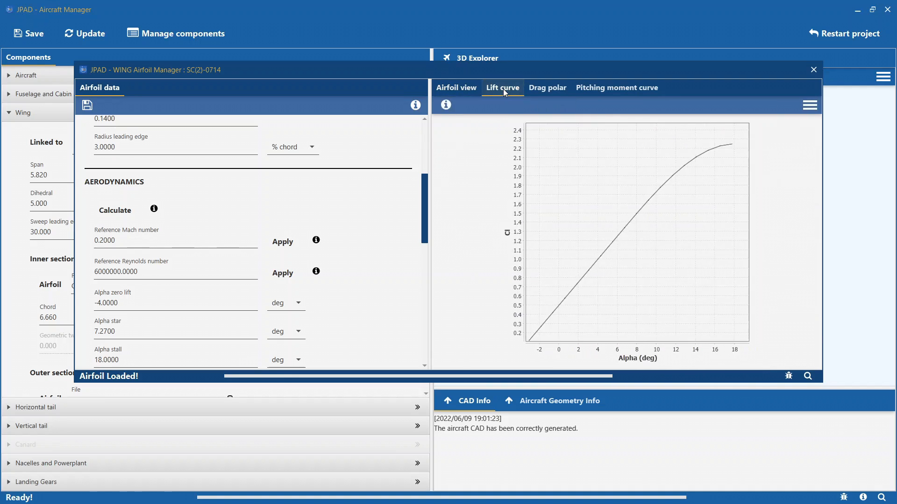
{"action": "left_click", "coordinate": [547, 88]}
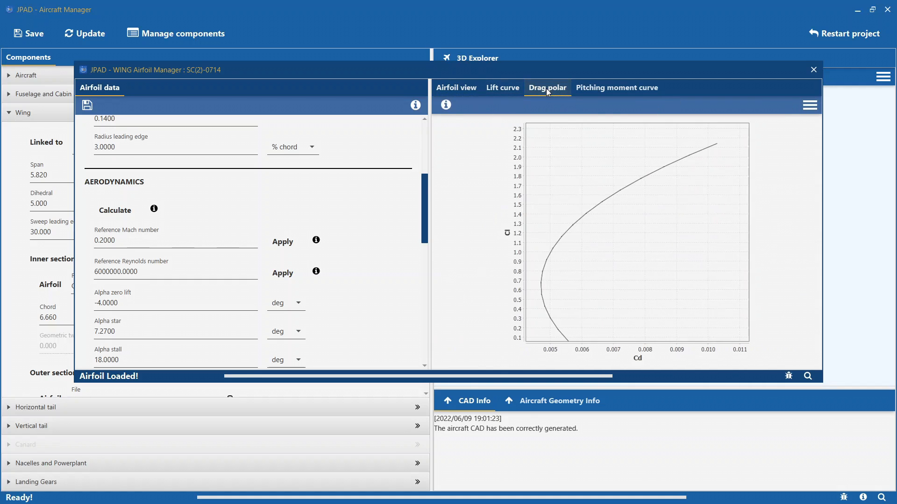
{"action": "left_click", "coordinate": [608, 89]}
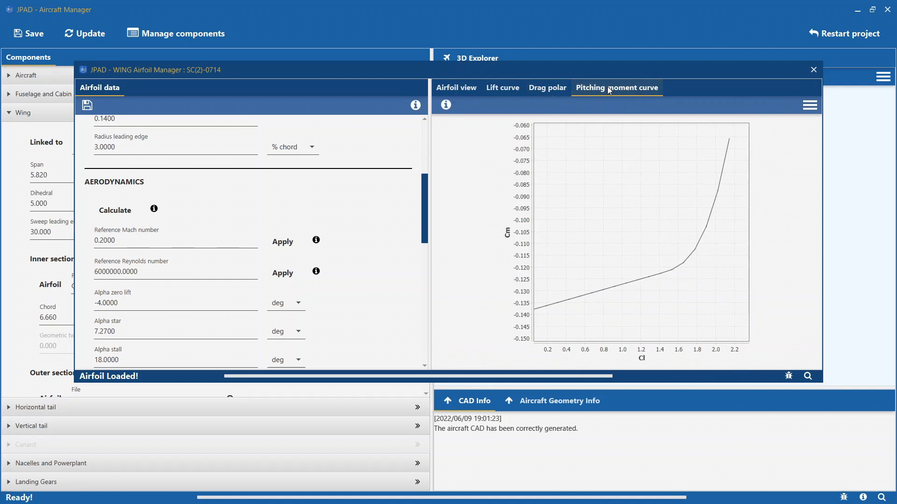
{"action": "left_click", "coordinate": [509, 90]}
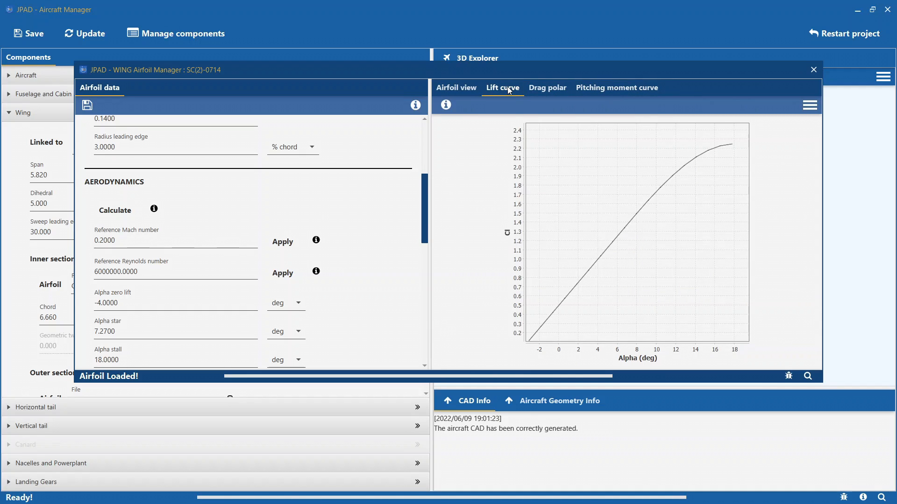
{"action": "right_click", "coordinate": [613, 172]}
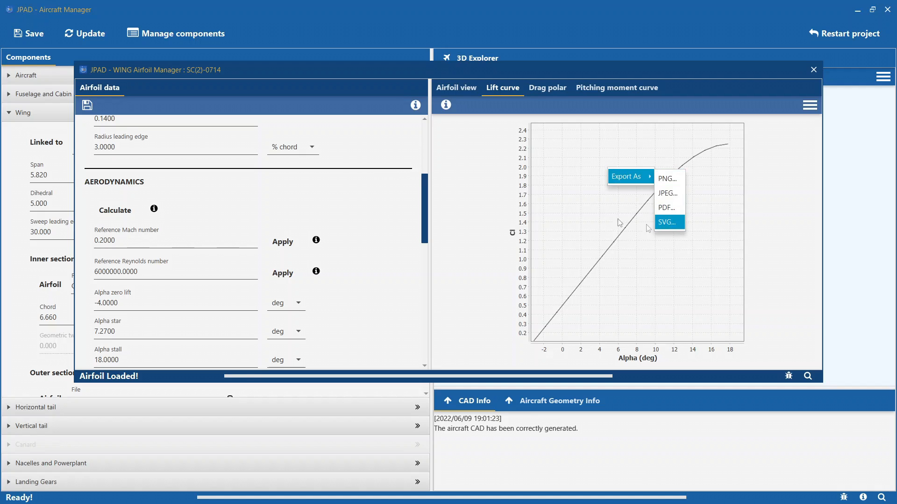
{"action": "left_click", "coordinate": [576, 209]}
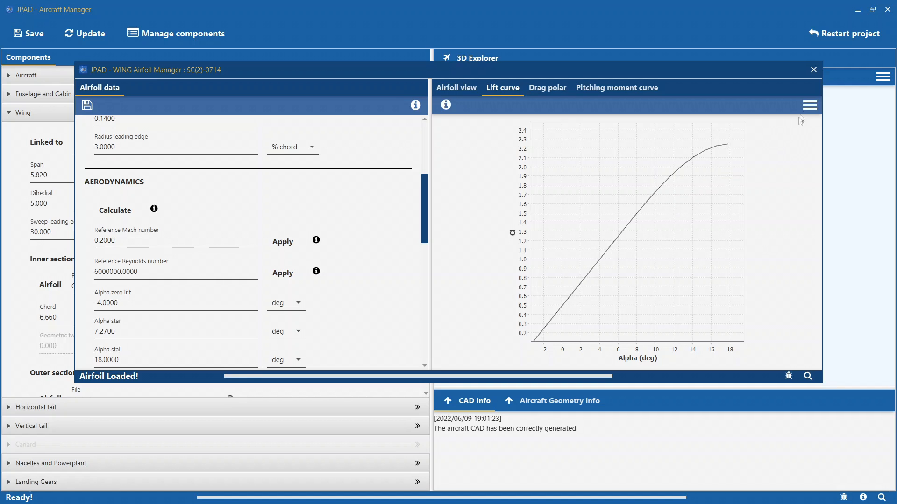
- Load an external lift curve for the airfoil from the ClCurve CSV file
{"action": "left_click", "coordinate": [809, 105]}
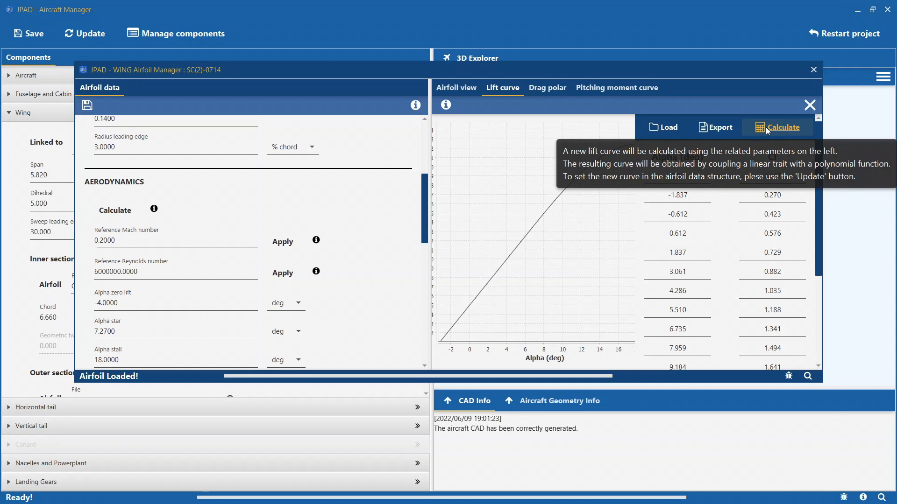
{"action": "left_click", "coordinate": [668, 127]}
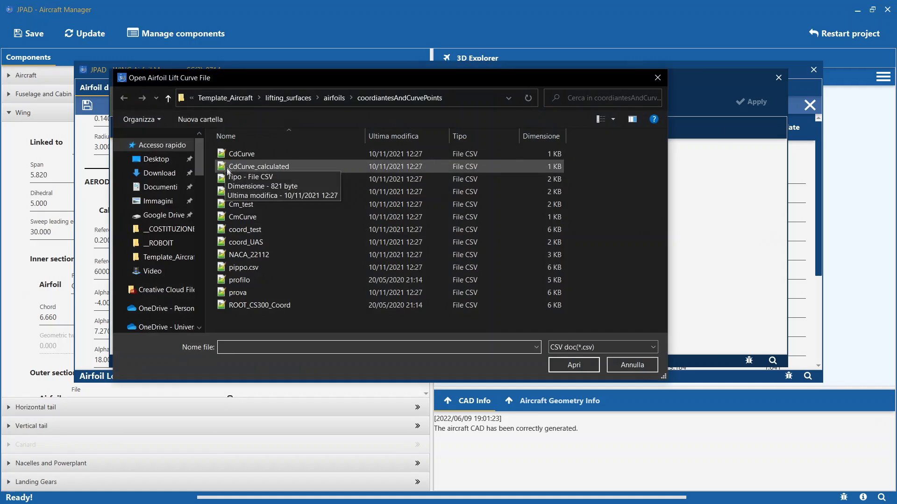
{"action": "double_click", "coordinate": [229, 178]}
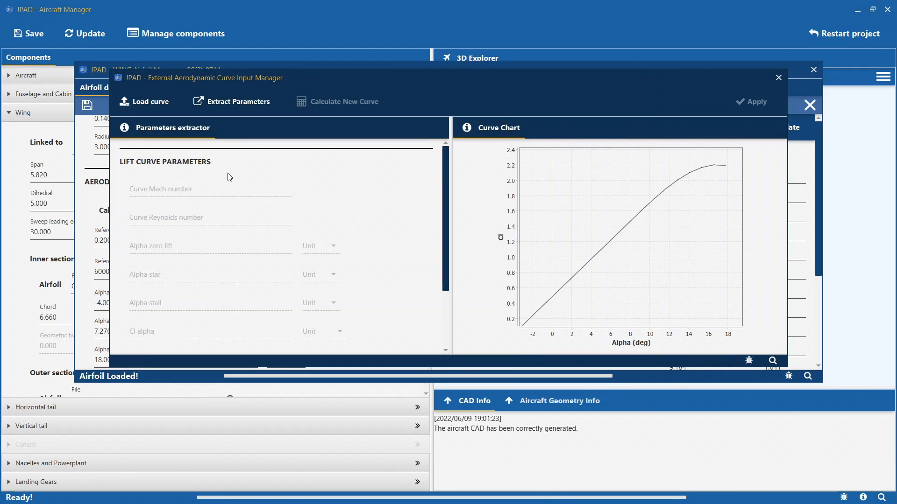
- Extract the parameters from the imported lift curve, calculate a new curve from them and apply it to the airfoil
{"action": "left_click", "coordinate": [231, 107]}
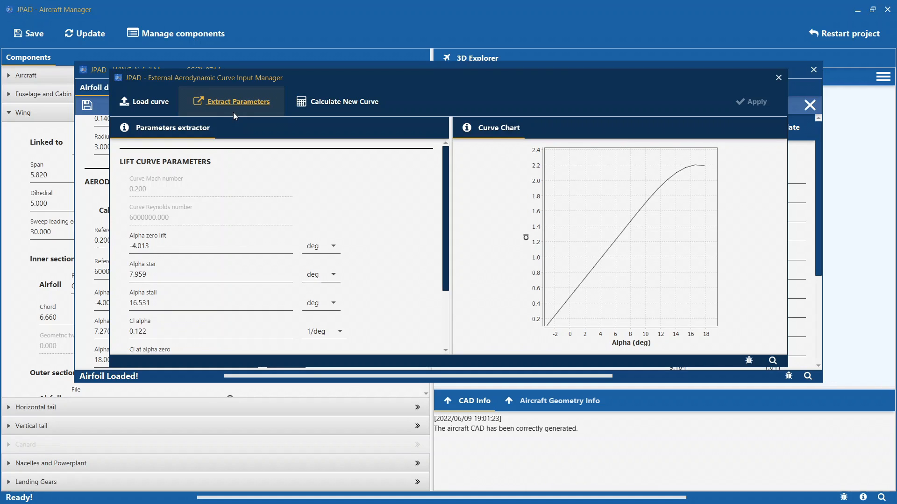
{"action": "left_click", "coordinate": [327, 101]}
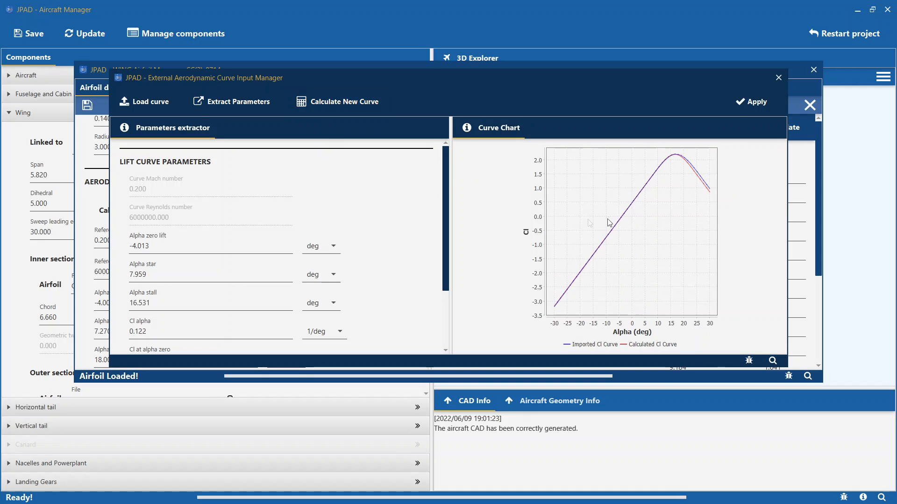
{"action": "scroll", "coordinate": [181, 262], "scroll_direction": "down", "scroll_amount": 3}
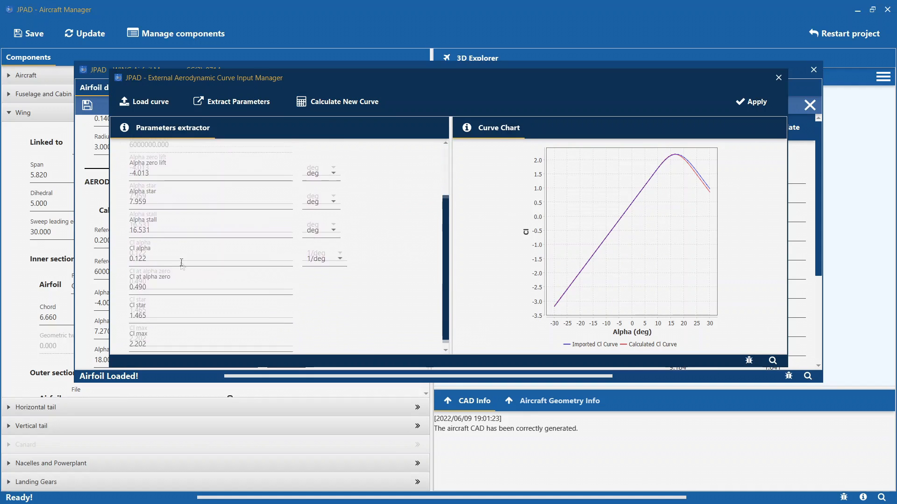
{"action": "scroll", "coordinate": [182, 263], "scroll_direction": "up", "scroll_amount": 3}
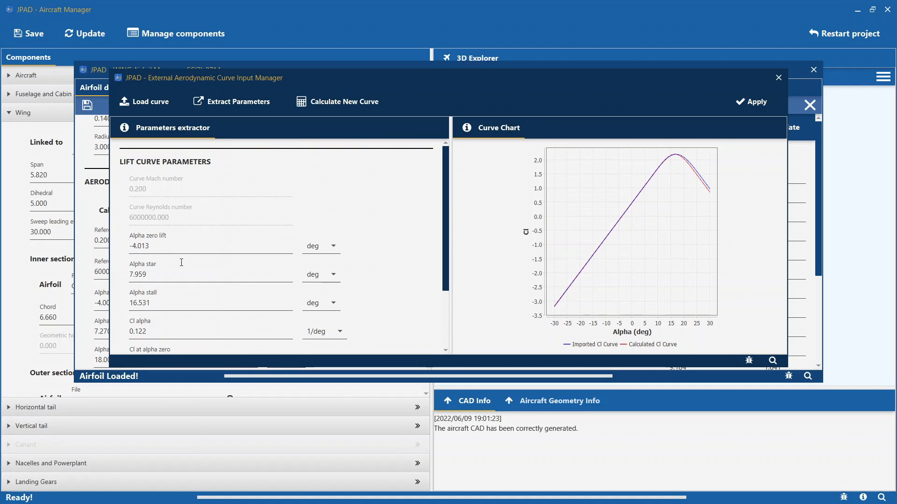
{"action": "left_click", "coordinate": [750, 103]}
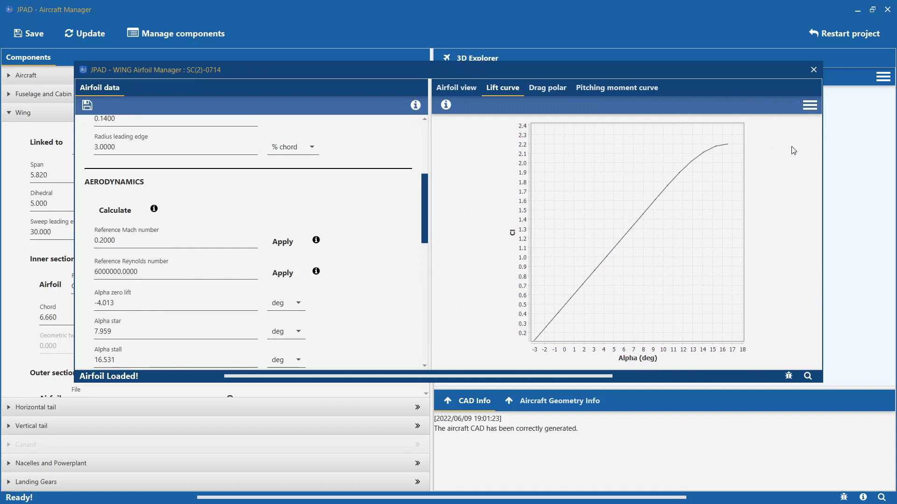
- Try to close the wing airfoil manager window
{"action": "left_click", "coordinate": [813, 69]}
{"action": "left_click", "coordinate": [487, 249]}
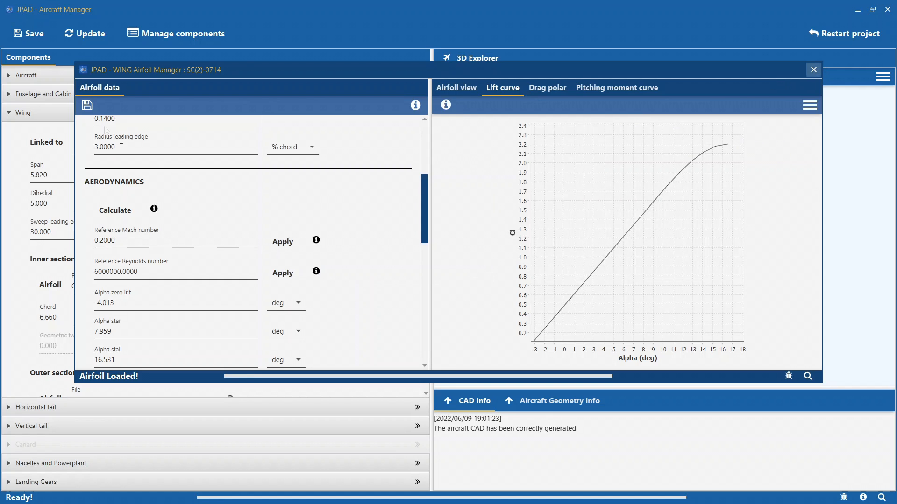